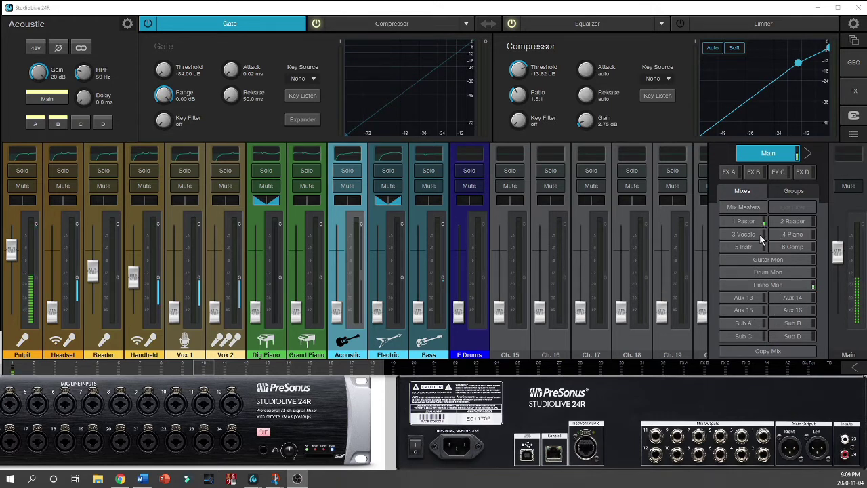
click(750, 209)
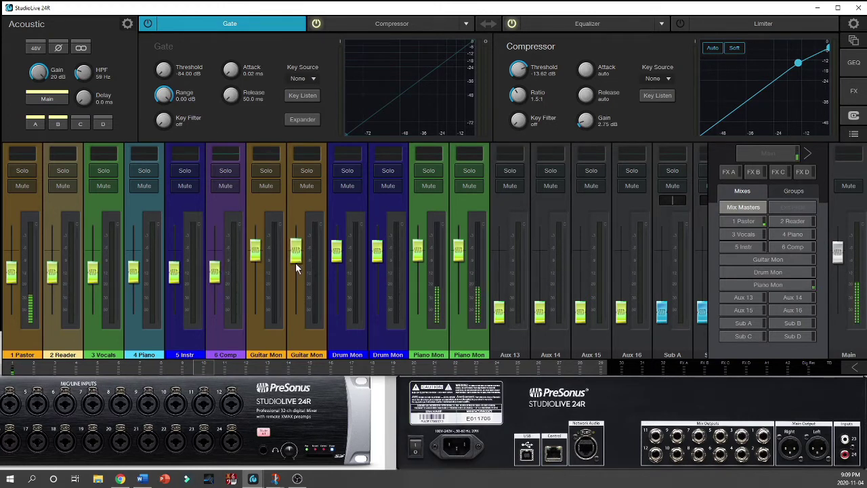
Step: Select the 1 Pastor mix and rename it to '1 Pastor 2'
double_click(77, 25)
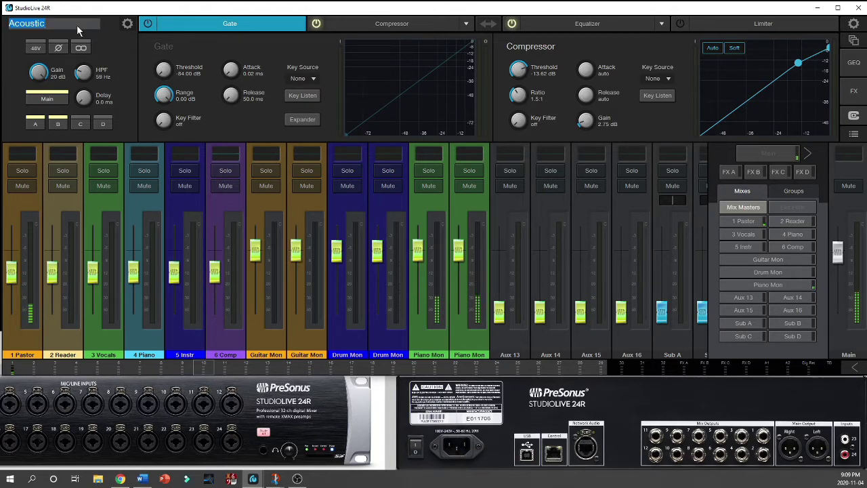
click(27, 339)
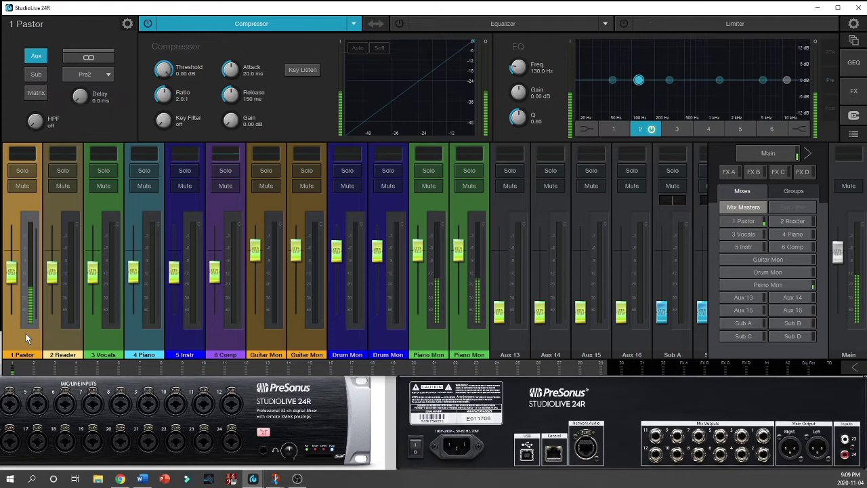
double_click(53, 25)
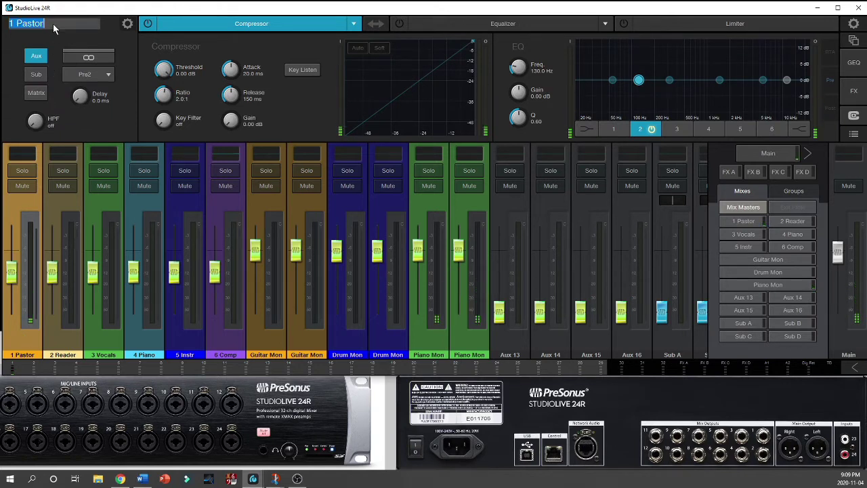
key(End)
text(2)
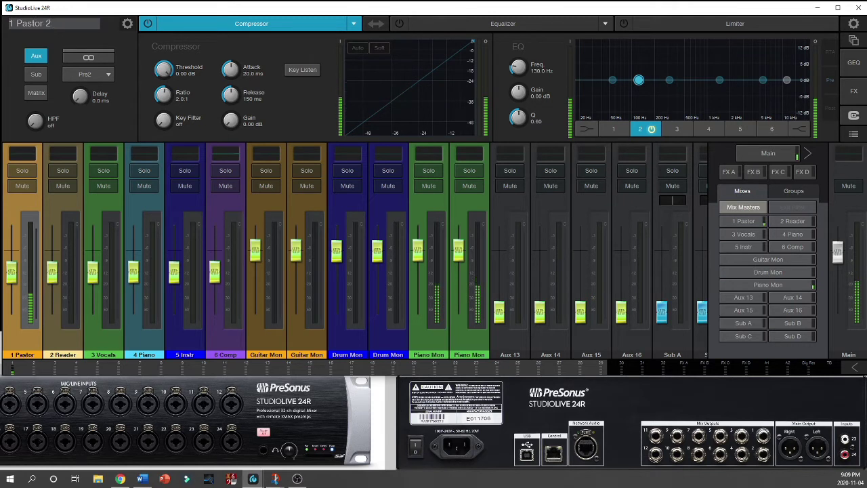
key(Return)
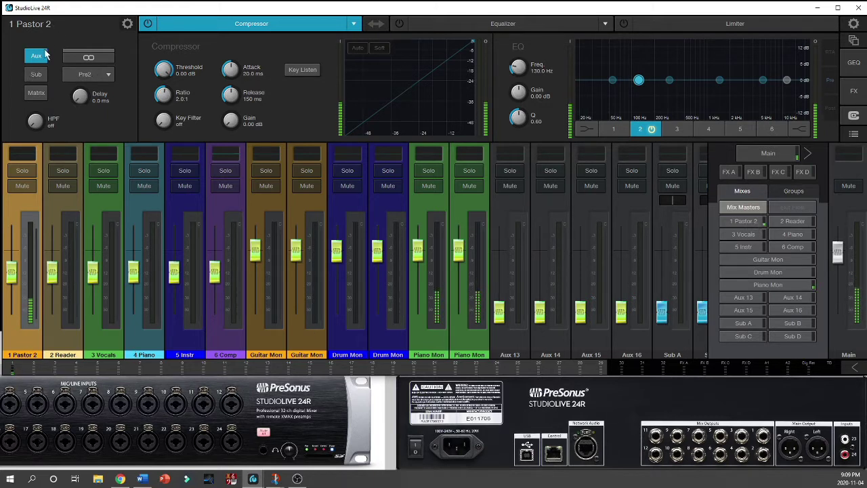
Step: Remove the added '2' so the mix is named '1 Pastor' again
click(50, 27)
click(86, 28)
key(BackSpace)
key(BackSpace)
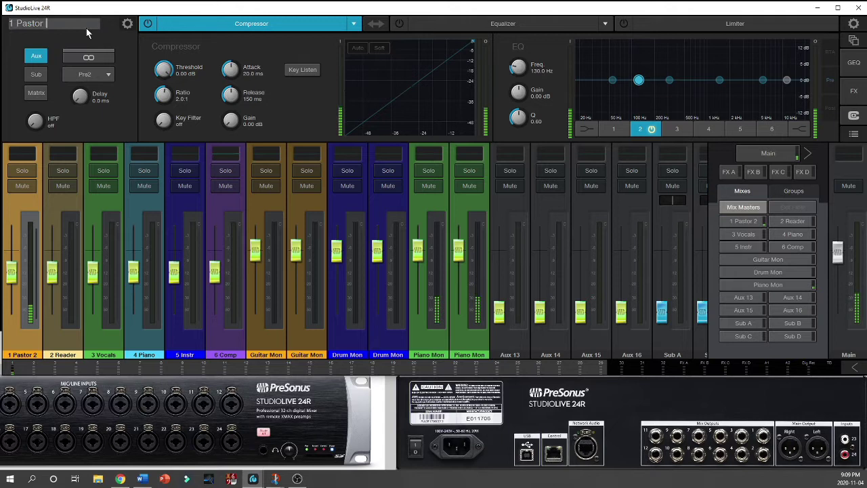
key(Return)
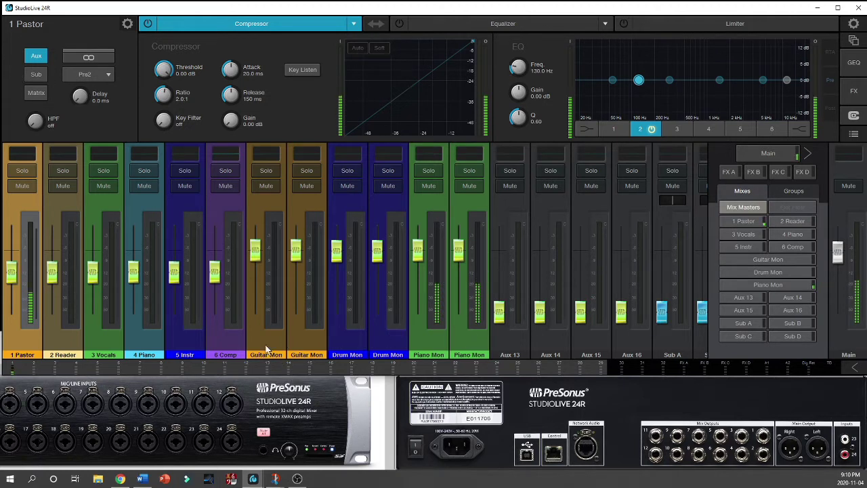
click(265, 156)
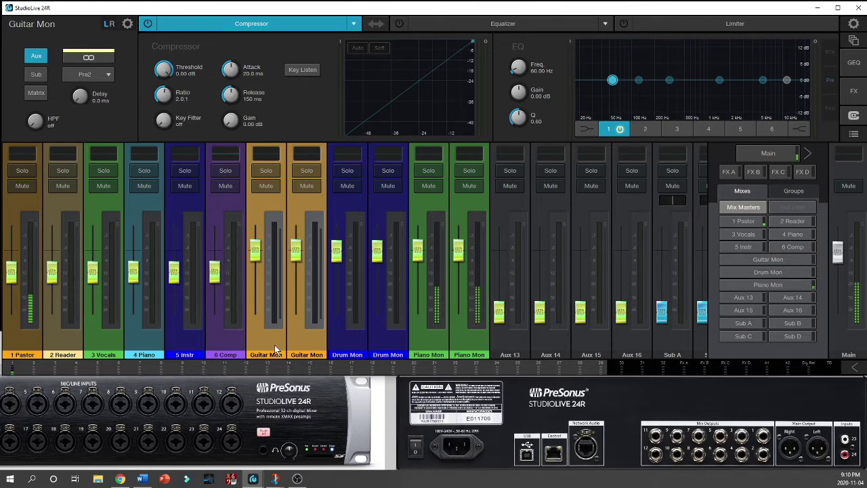
click(28, 336)
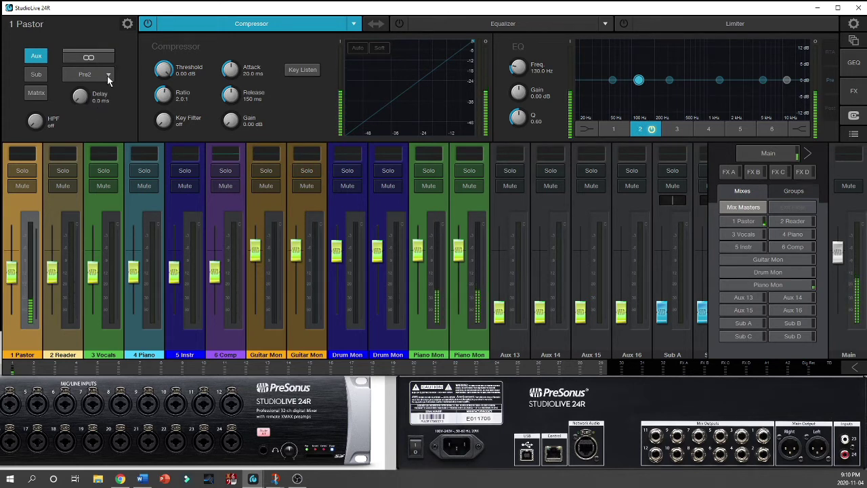
Step: Open the send-point choices for 1 Pastor, currently set to Pre2
click(107, 76)
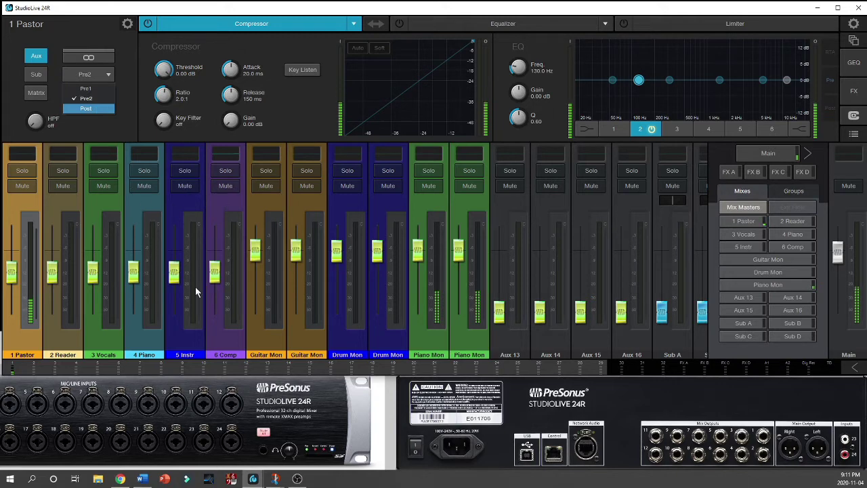
Step: Leave the send point unchanged, show the Main mix inputs, and lower Pulpit to about 0 dB
click(767, 152)
click(766, 152)
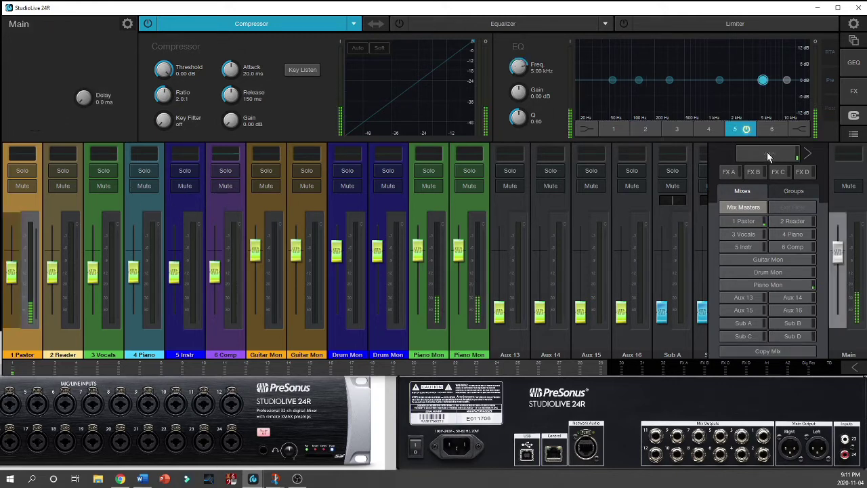
click(766, 151)
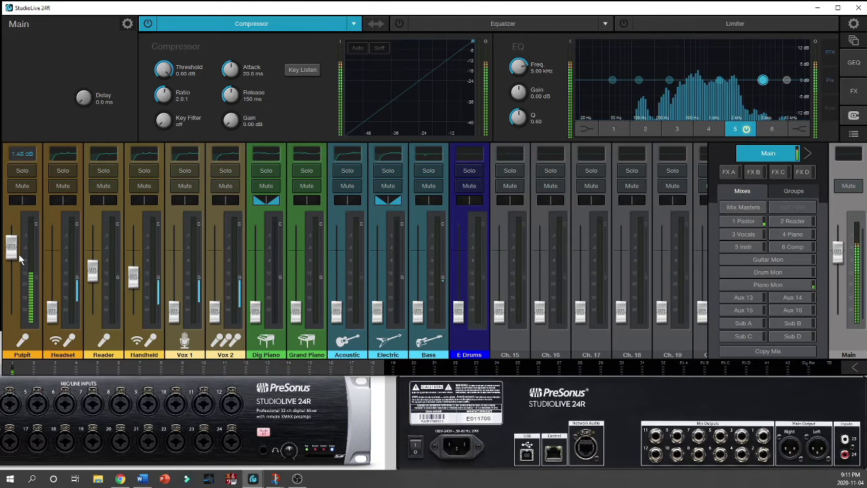
drag(19, 257, 22, 260)
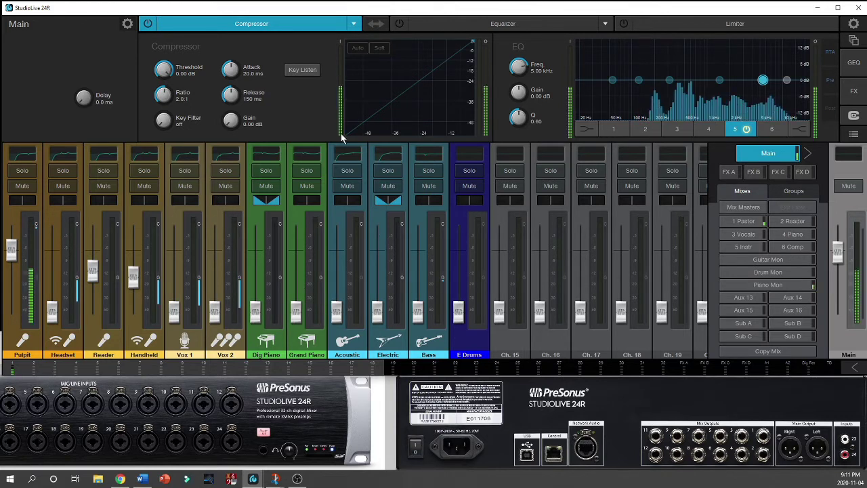
Step: View the mix master faders and the 2 Reader mix, then return to Main's inputs
click(743, 207)
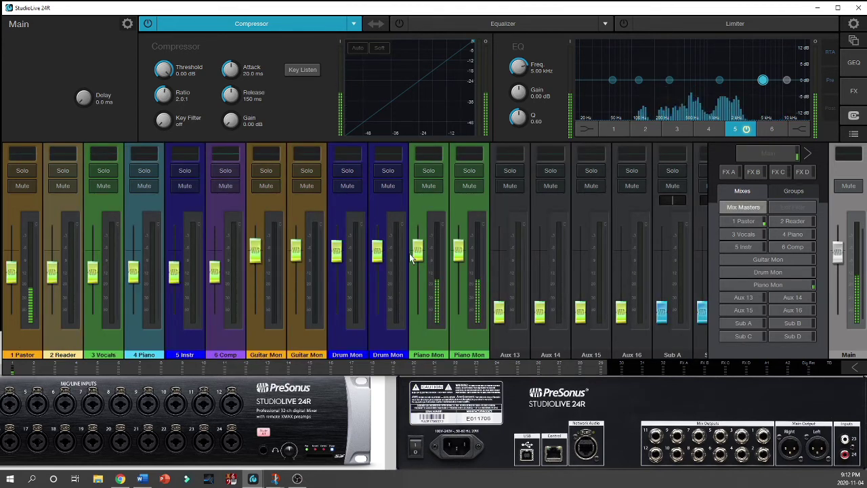
click(60, 337)
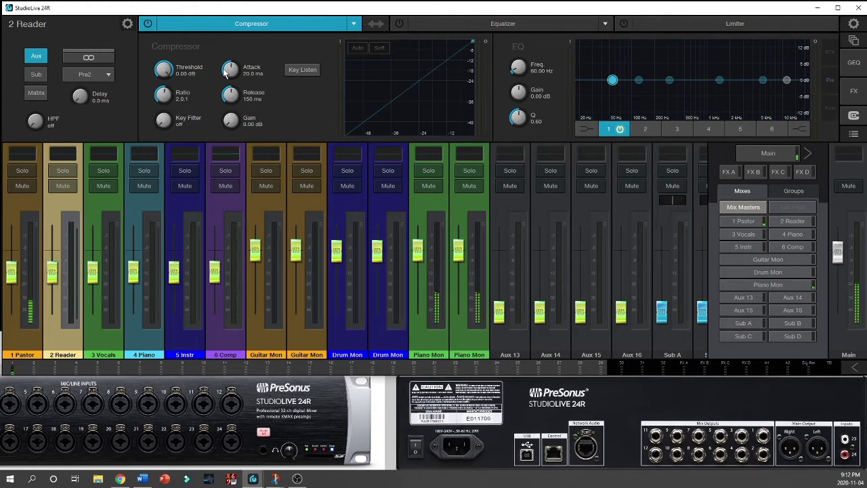
click(746, 154)
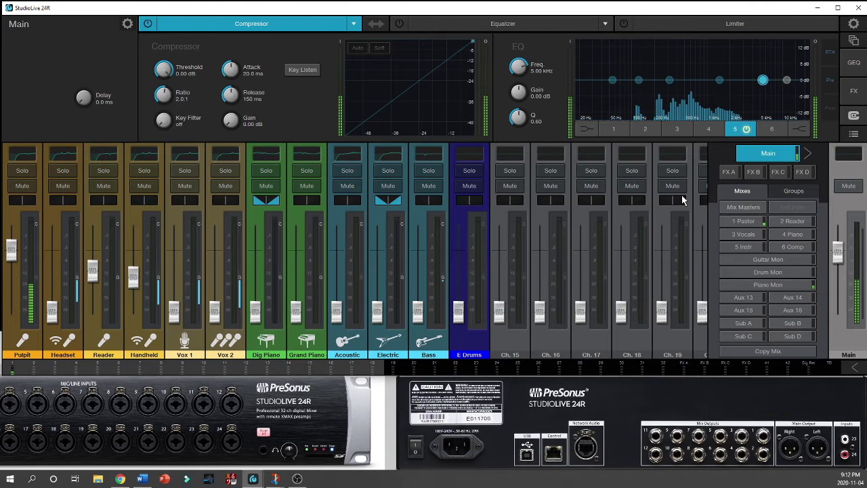
Step: Show the mix master faders, select EQ bands 2 (130 Hz) and 3 (320 Hz), and list the DCA groups
click(742, 206)
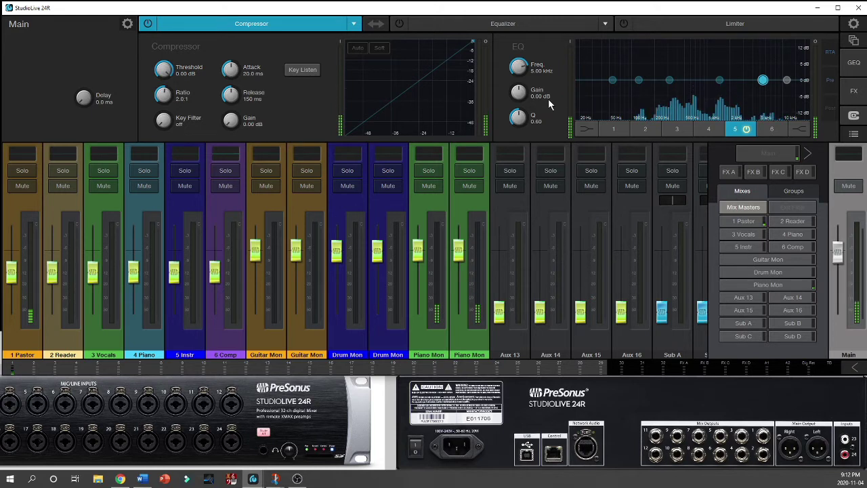
click(638, 80)
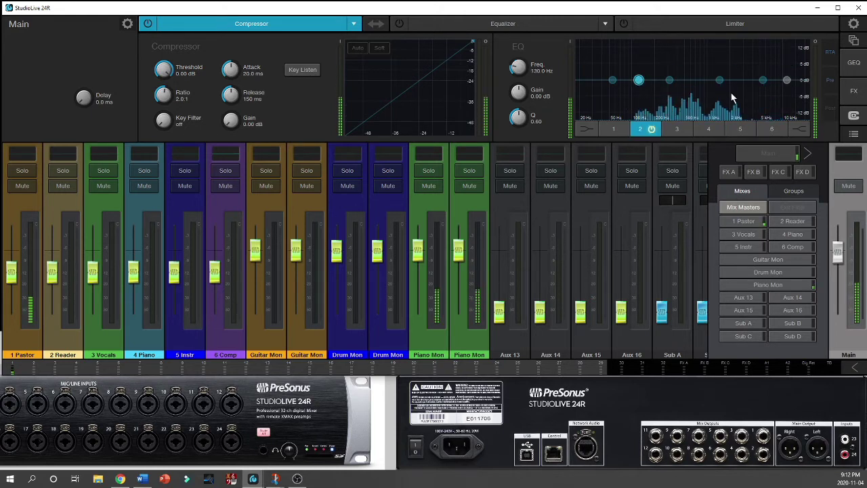
click(669, 80)
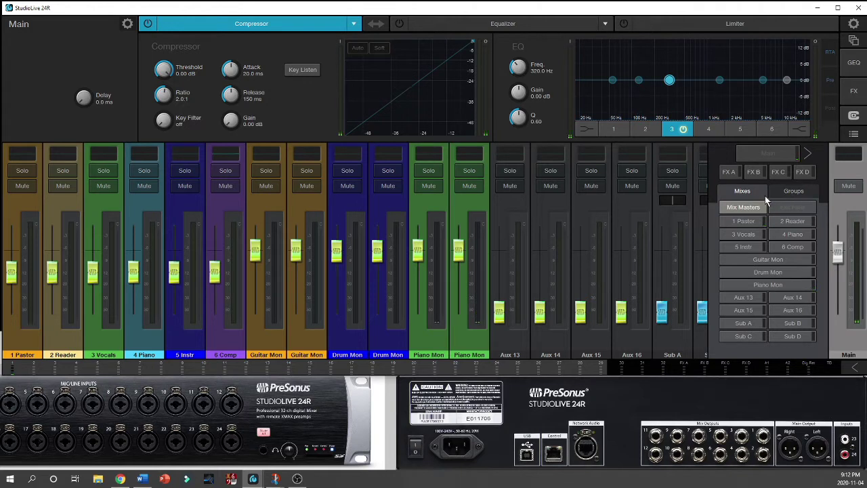
click(802, 192)
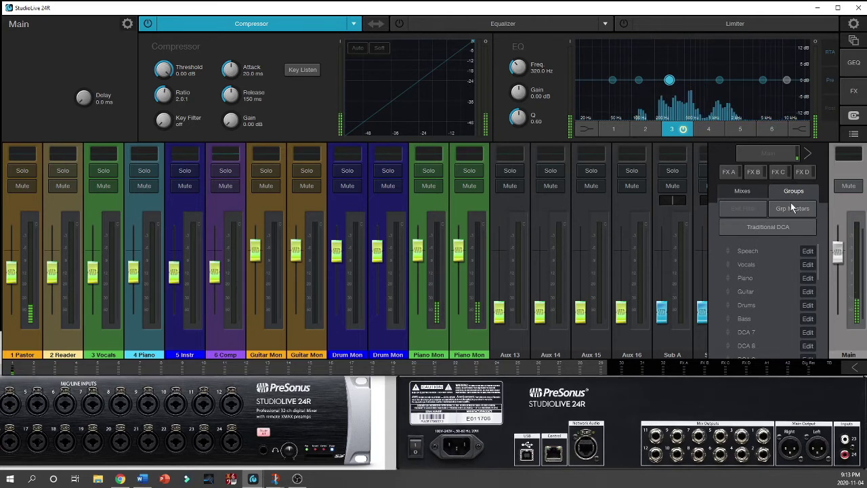
Step: Briefly view the DCA group master faders, then return to the Main mix channel strips
click(790, 207)
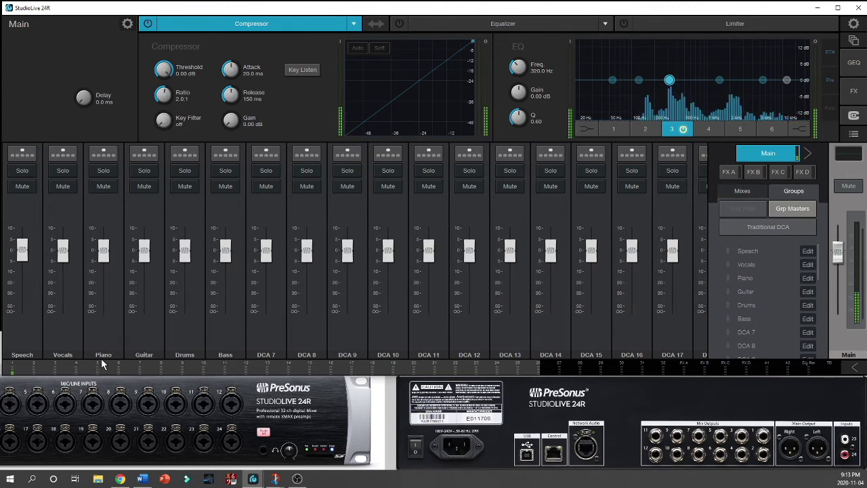
click(789, 209)
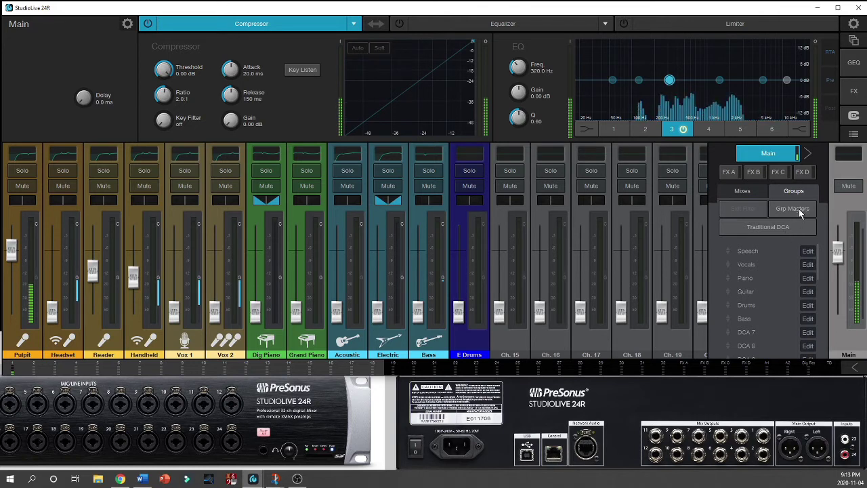
Step: Filter to the Speech group and move its DCA fader up and down with its channels
click(748, 250)
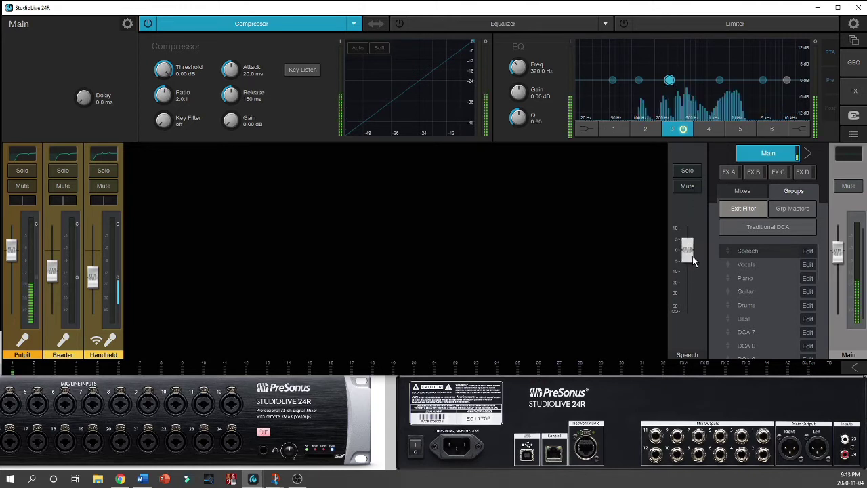
mouse_move(689, 252)
mouse_down()
mouse_move(690, 280)
mouse_move(689, 252)
mouse_up()
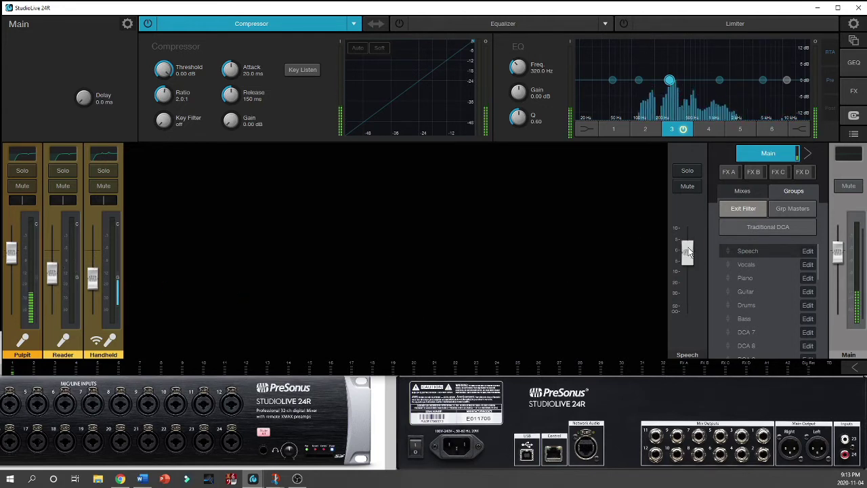
drag(687, 252, 693, 239)
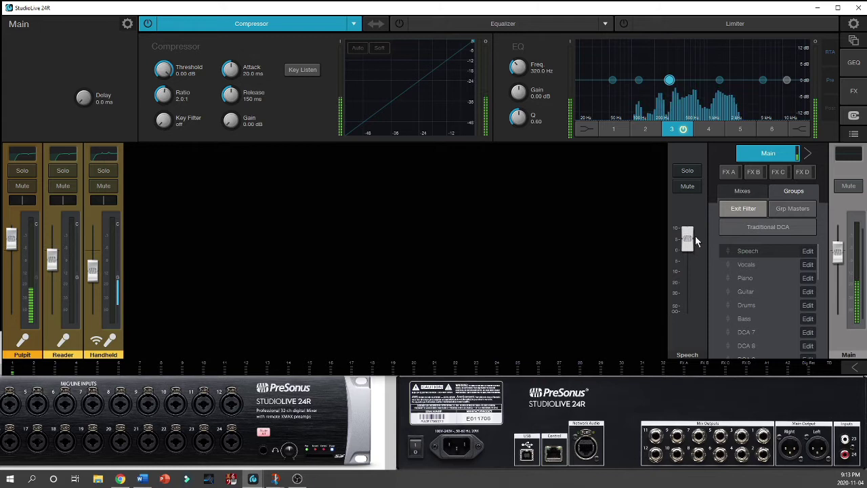
drag(694, 236, 697, 252)
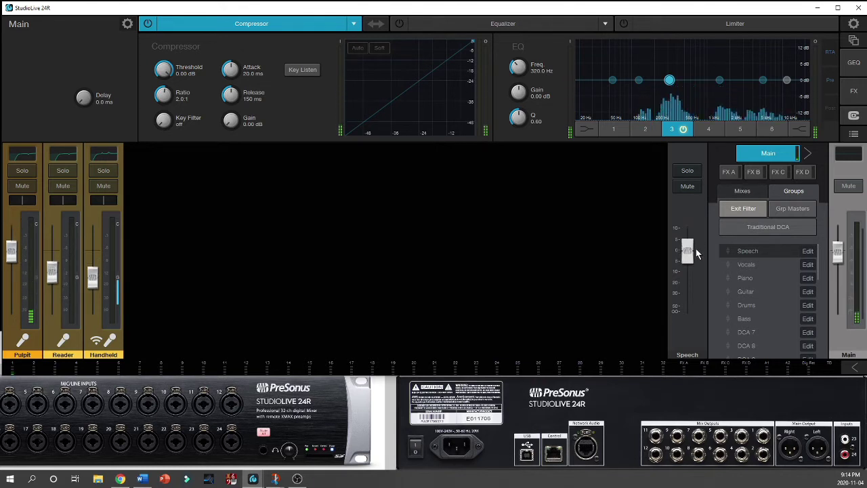
Step: Filter to the Vocals group and raise the Headset, Vox 1 and Vox 2 faders
click(757, 268)
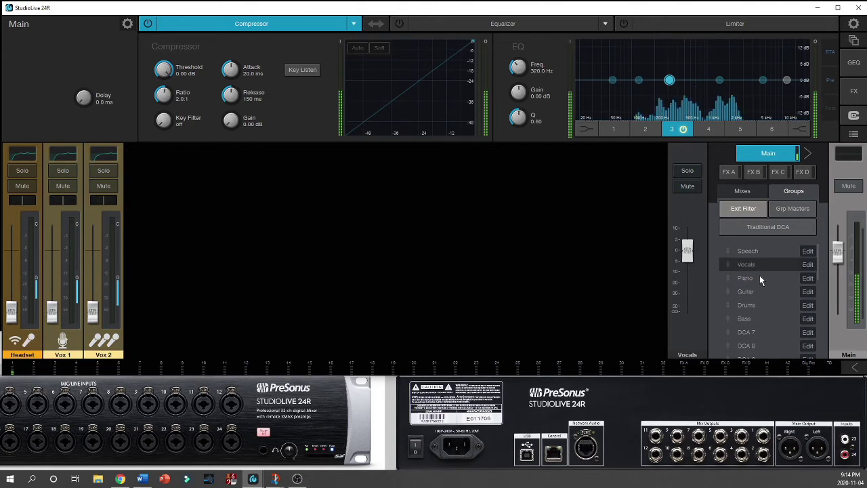
click(18, 298)
drag(18, 298, 17, 255)
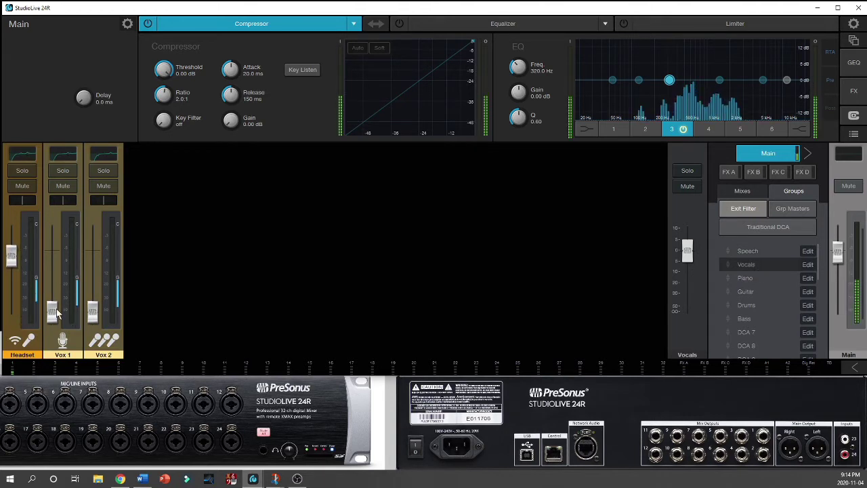
drag(54, 310, 54, 270)
drag(97, 306, 95, 242)
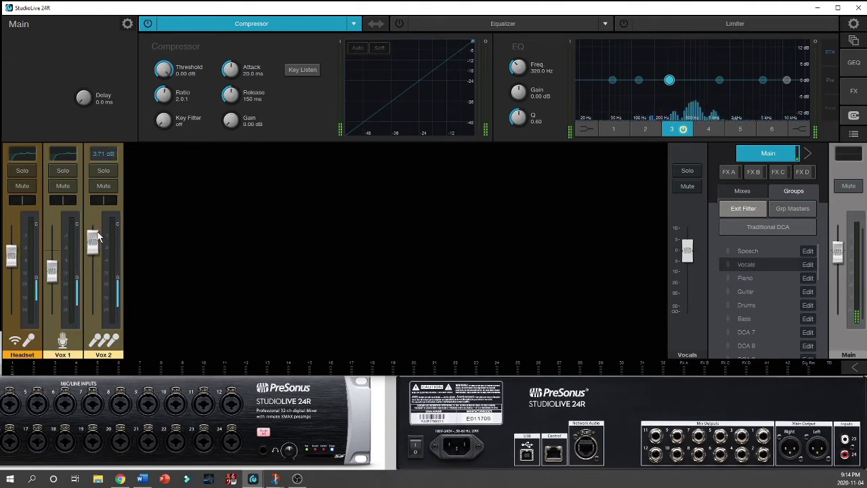
Step: Pull the Vocals DCA fader down to -inf, then bring it back near 0 dB
mouse_move(691, 252)
mouse_down()
mouse_move(690, 337)
mouse_move(708, 252)
mouse_move(688, 317)
mouse_move(697, 252)
mouse_move(699, 262)
mouse_up()
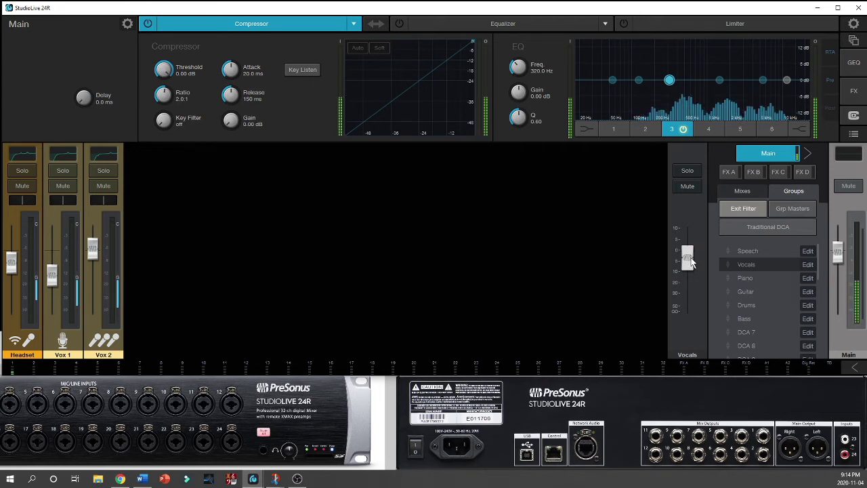
drag(691, 263, 696, 316)
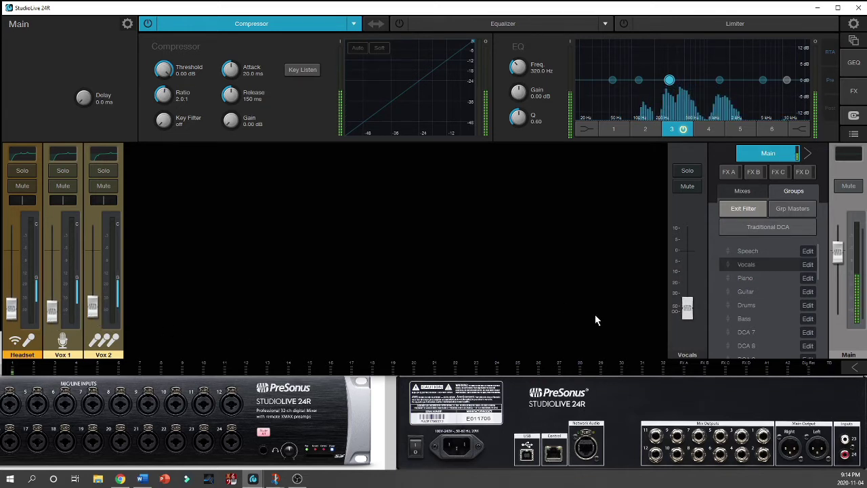
drag(682, 312, 686, 332)
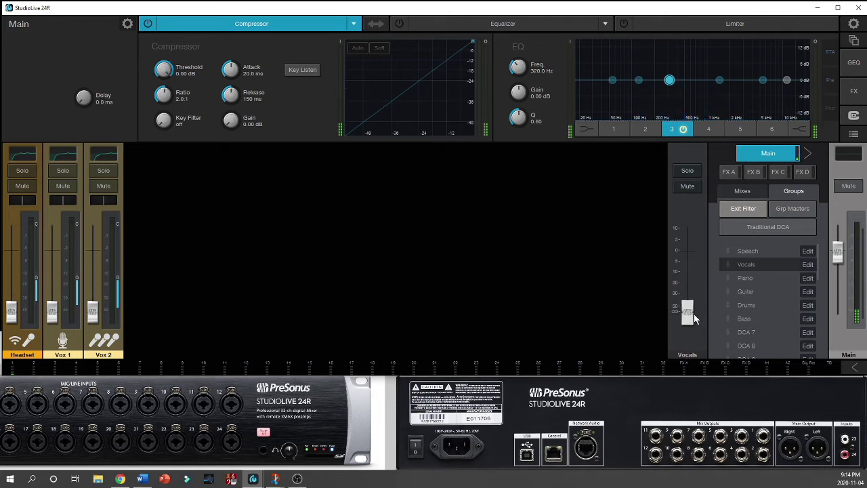
drag(692, 313, 690, 250)
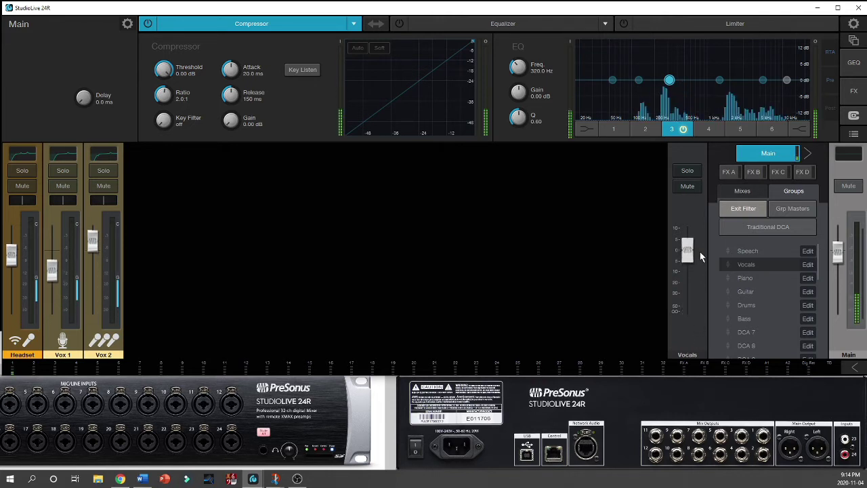
click(806, 265)
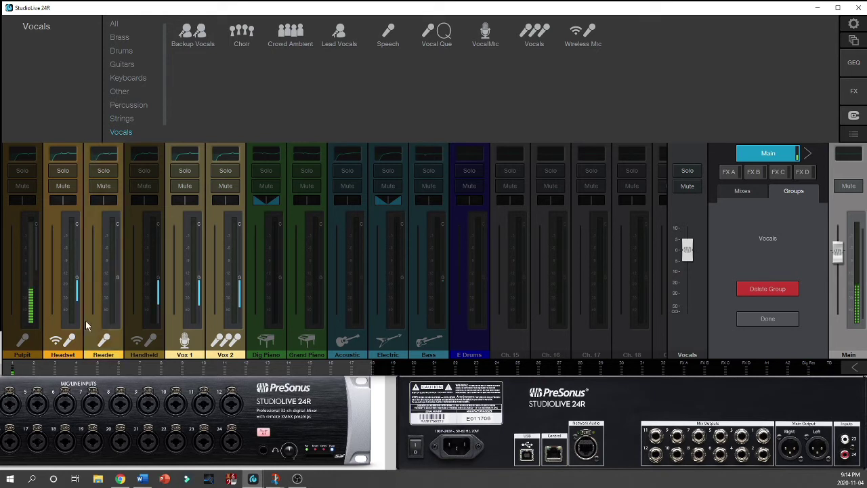
click(111, 315)
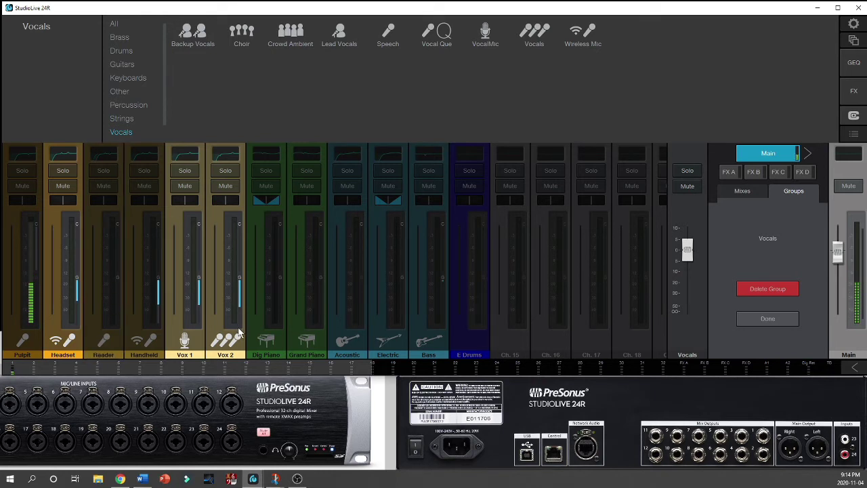
click(239, 331)
click(241, 291)
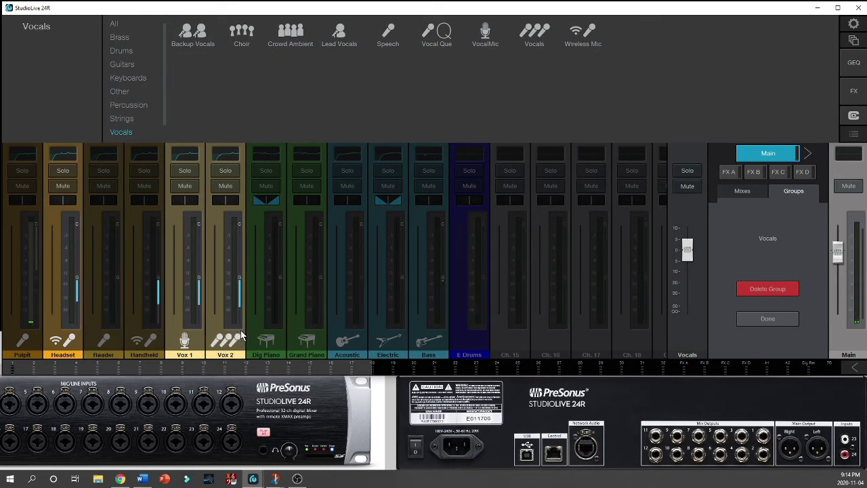
click(768, 320)
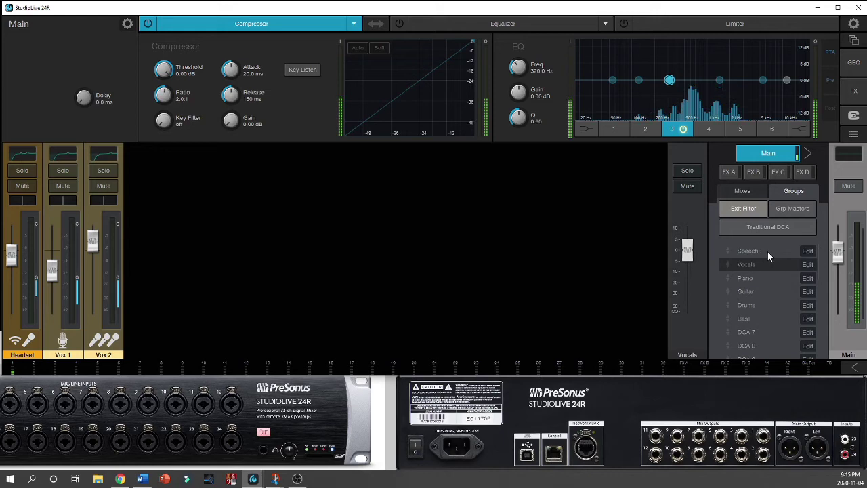
Step: Open the Speech DCA group's settings, select its name for renaming, then finish editing
click(806, 250)
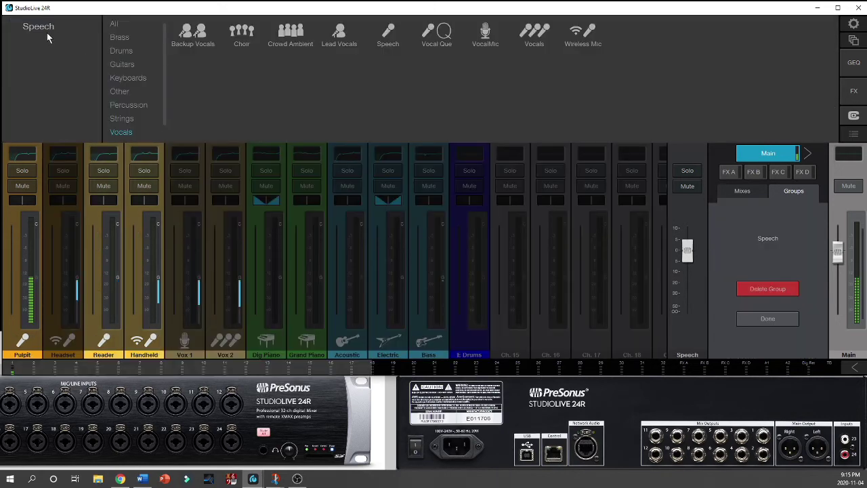
click(47, 38)
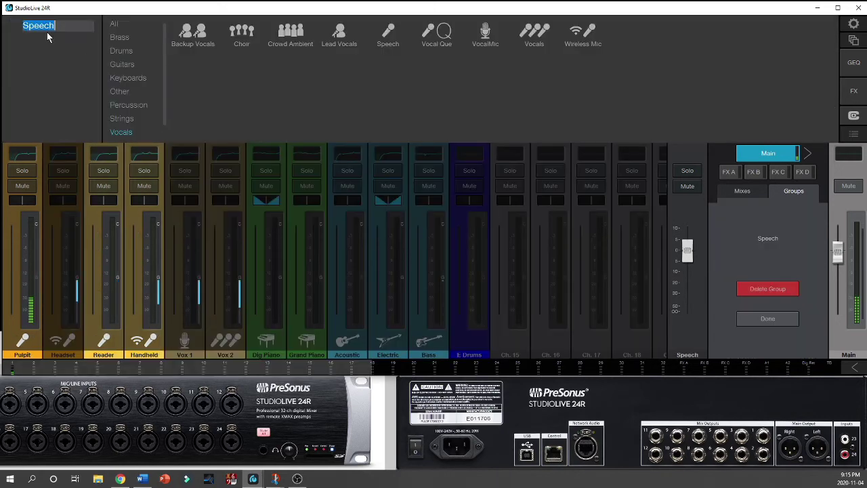
click(784, 318)
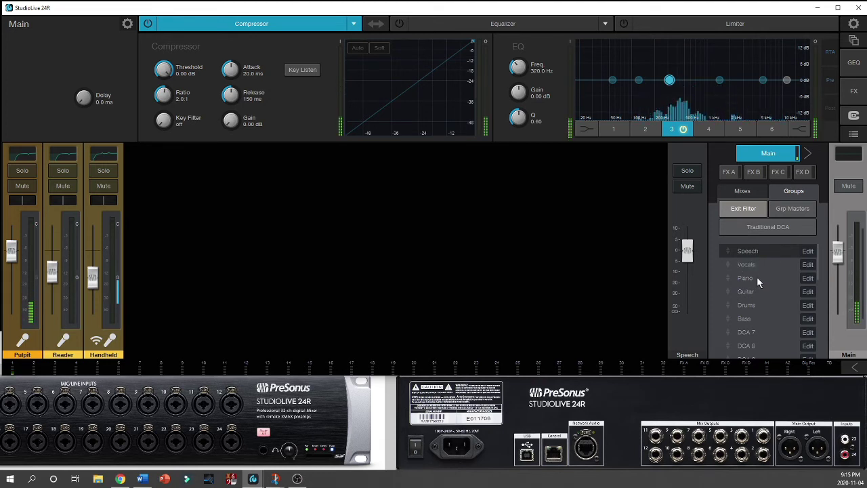
Step: Filter to the Piano DCA and test its membership, keeping only Dig Piano and Grand Piano
click(756, 277)
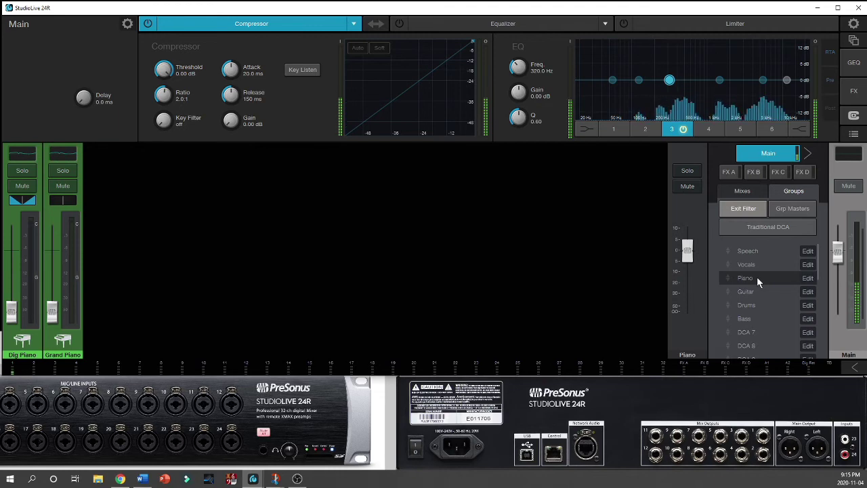
click(805, 277)
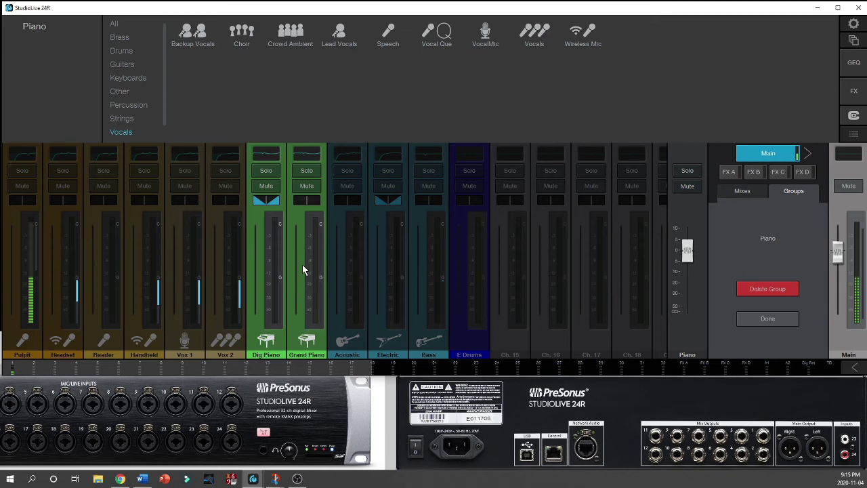
click(350, 267)
click(310, 268)
click(359, 272)
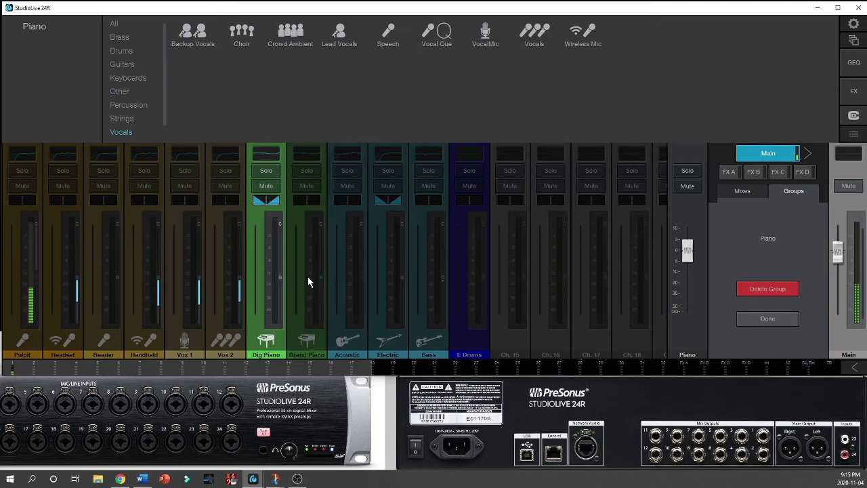
click(308, 276)
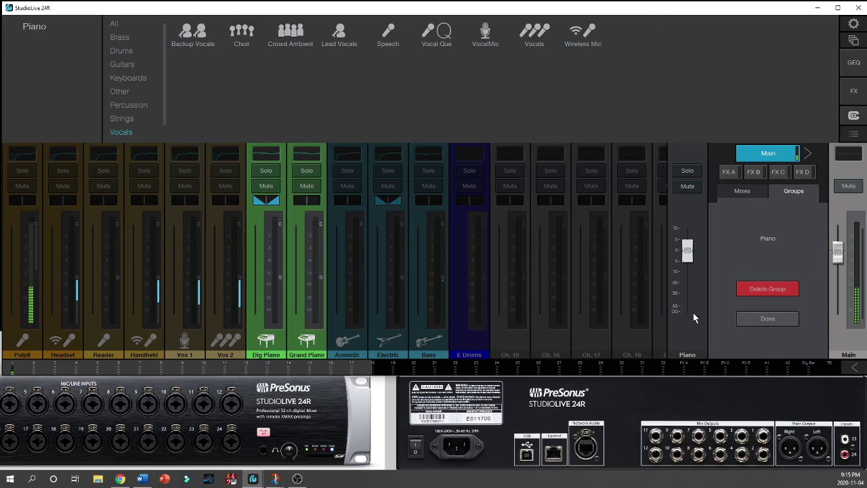
click(772, 319)
click(752, 278)
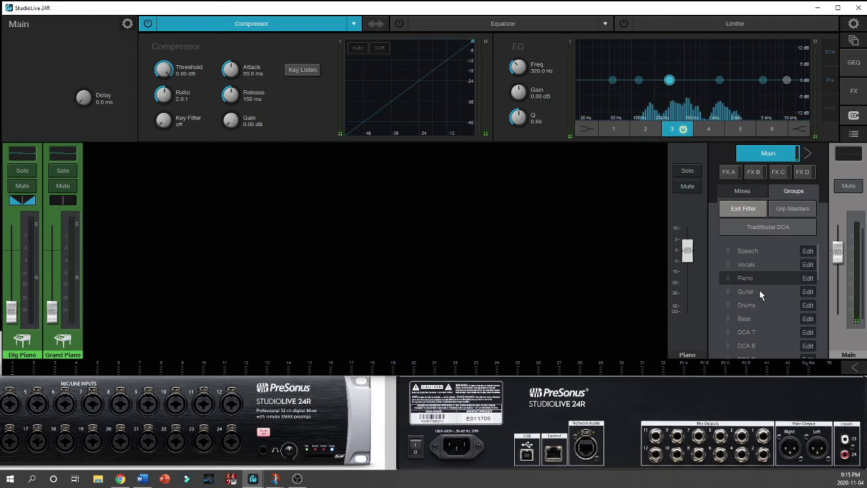
Step: Browse the Drums and Bass groups, lower the Bass fader slightly, then filter to Vocals
click(761, 305)
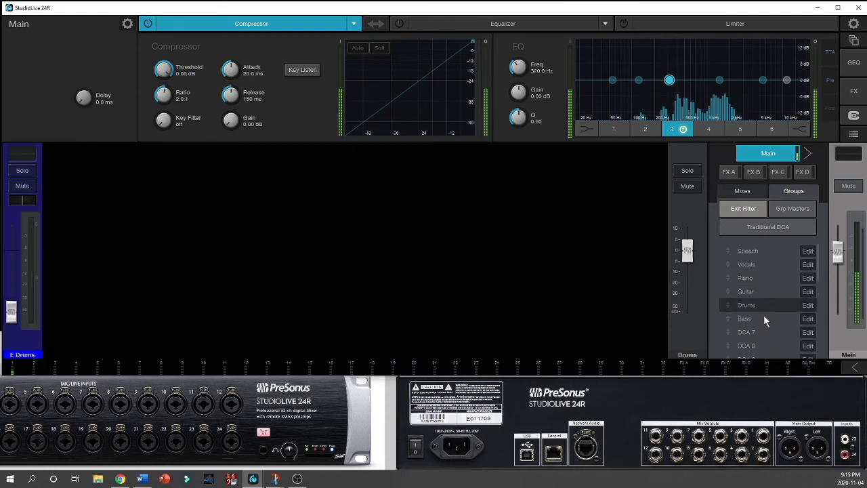
click(762, 319)
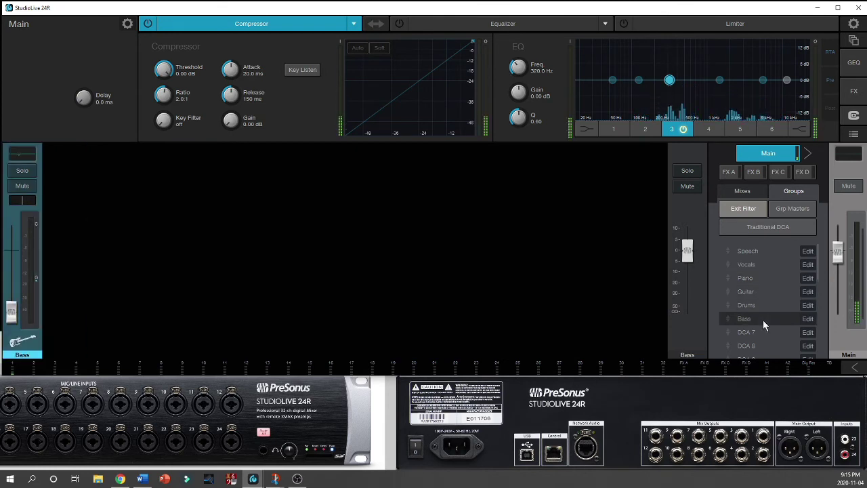
mouse_move(687, 252)
mouse_down()
mouse_move(690, 271)
mouse_move(688, 242)
mouse_move(688, 287)
mouse_move(684, 254)
mouse_up()
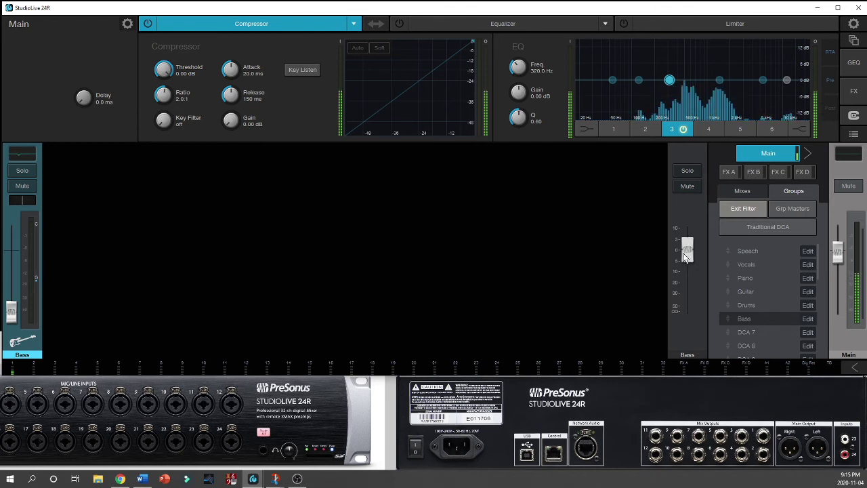
click(749, 260)
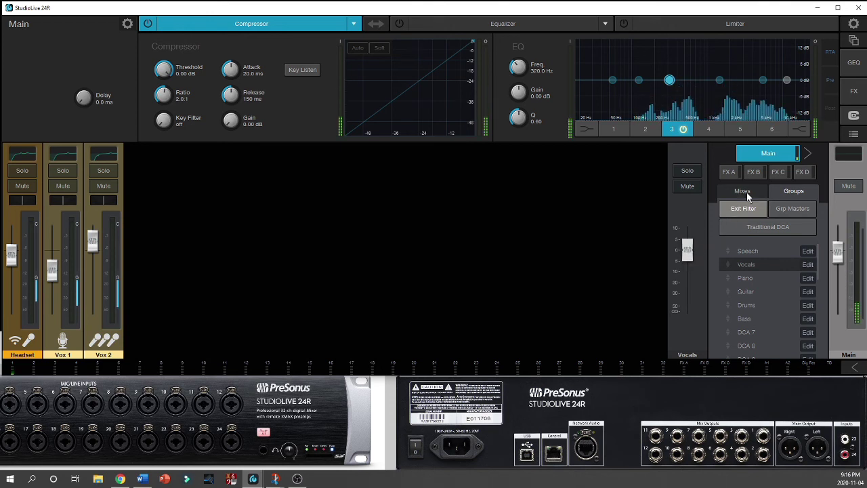
mouse_move(685, 249)
mouse_down()
mouse_move(676, 313)
mouse_move(686, 259)
mouse_up()
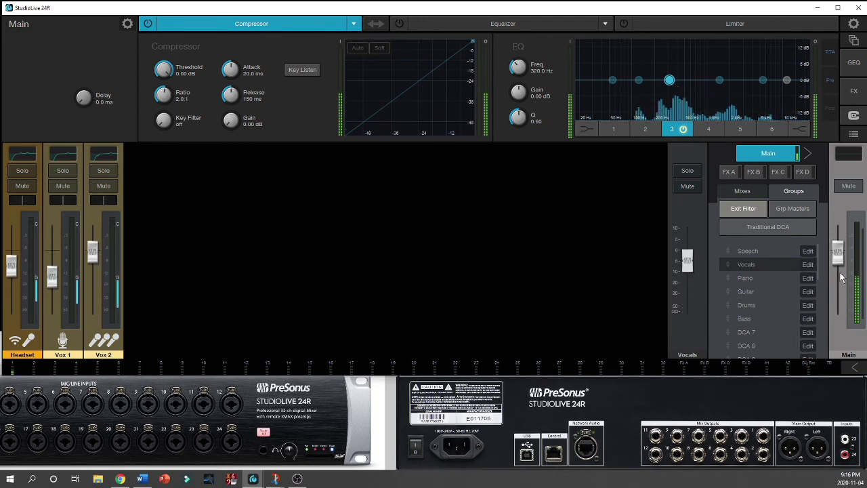
drag(691, 260, 692, 251)
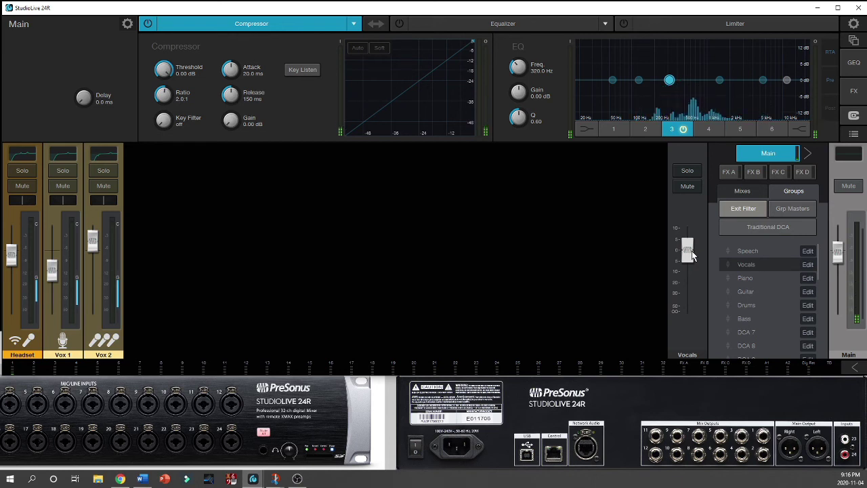
Step: Toggle Traditional DCA on and back off, then clear the group filter to show all channels
click(738, 192)
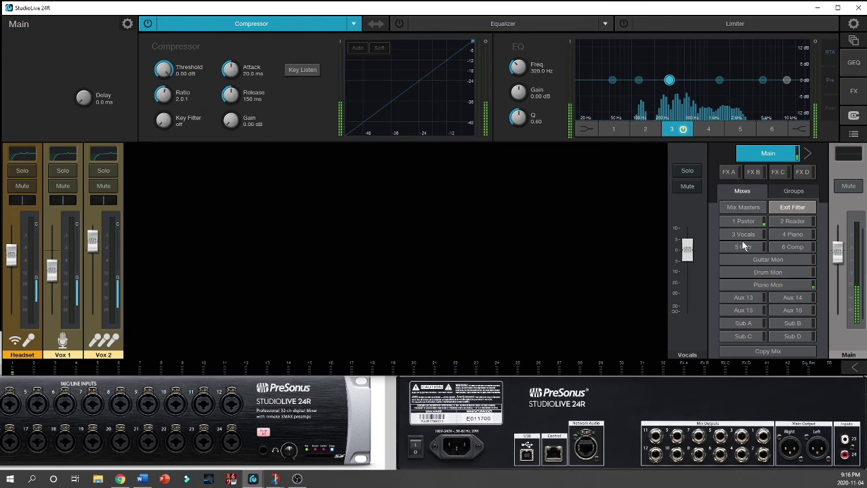
click(790, 192)
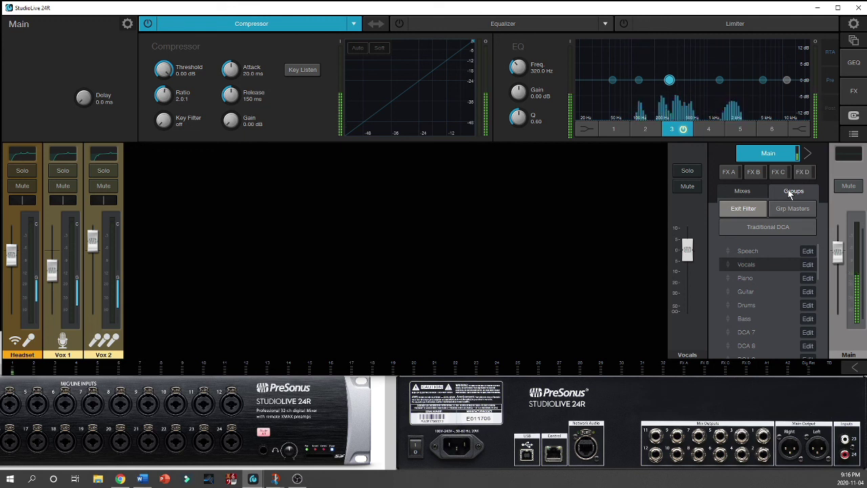
click(774, 230)
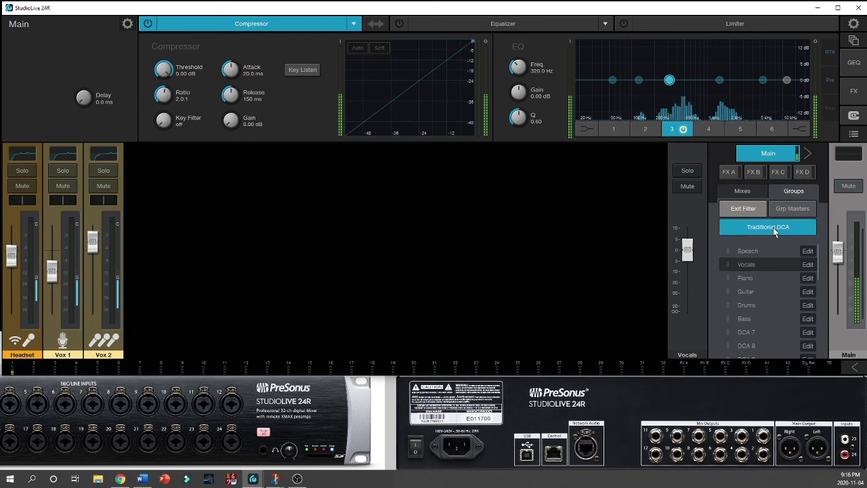
click(773, 228)
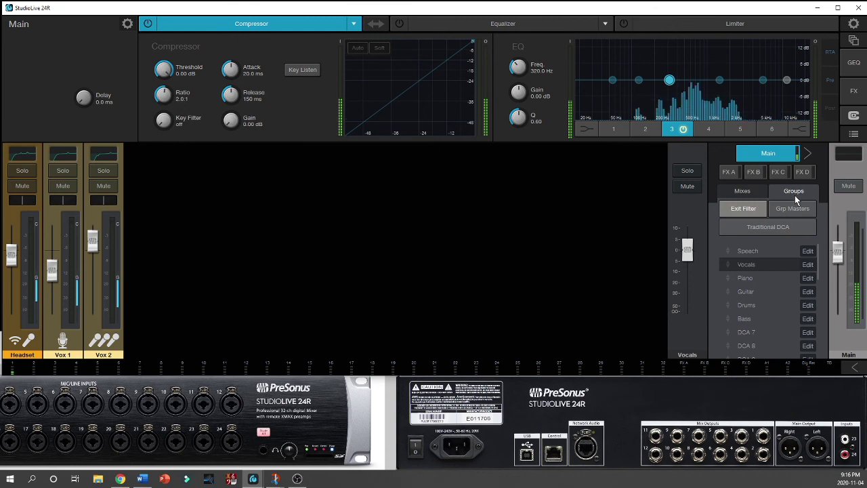
click(754, 209)
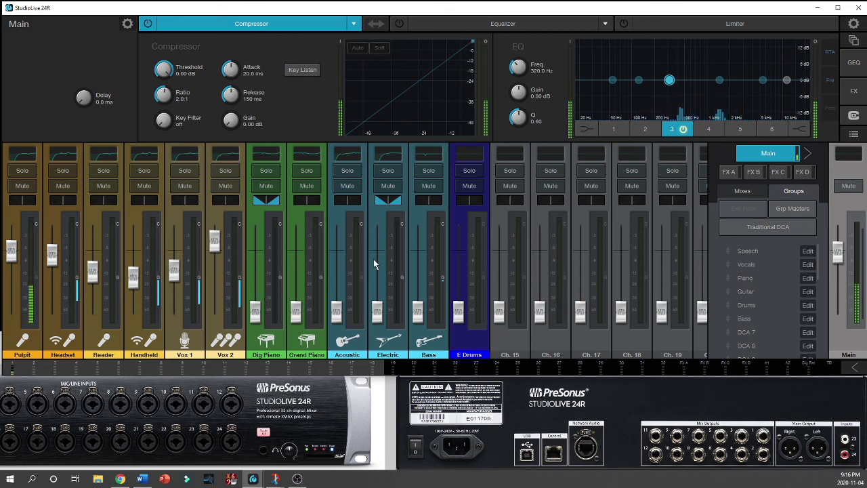
click(751, 252)
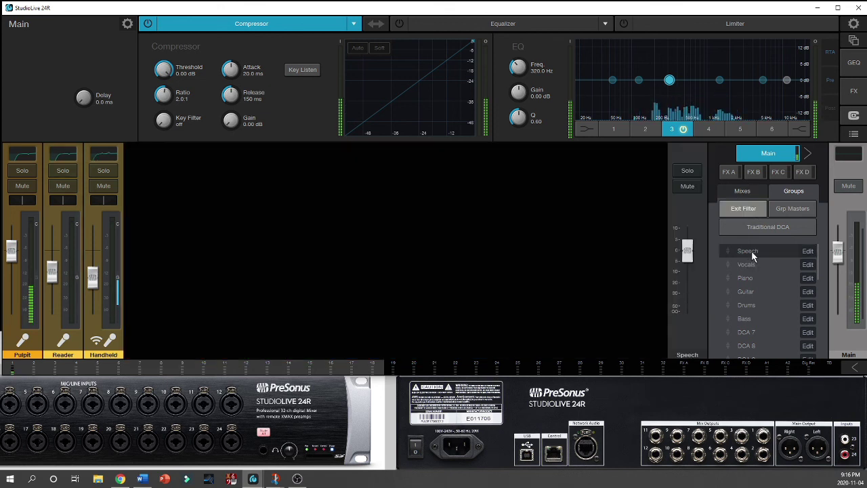
click(745, 210)
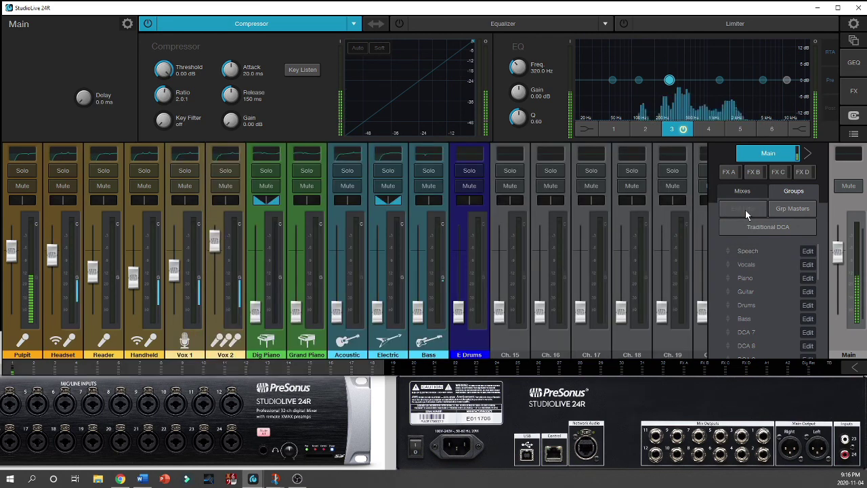